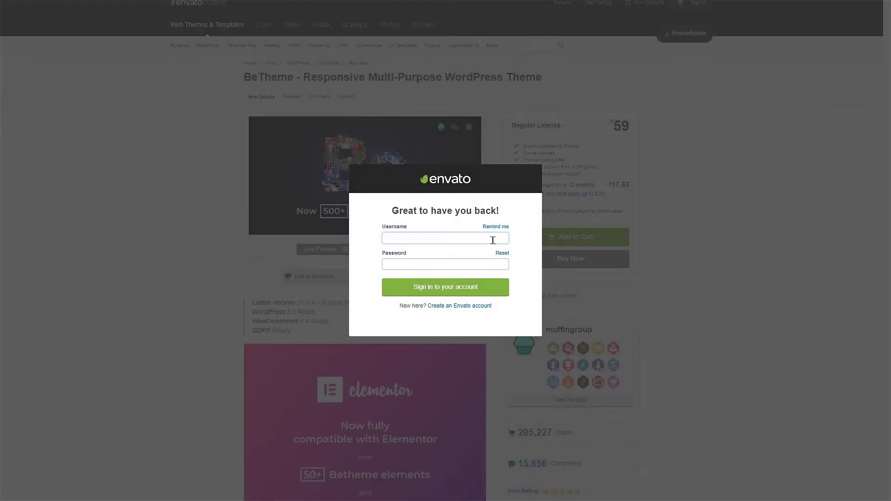
type("DinoMaron")
Sign in to Envato Market and download BeTheme's all files & documentation package.
left_click(486, 265)
type("••••••••••••••••")
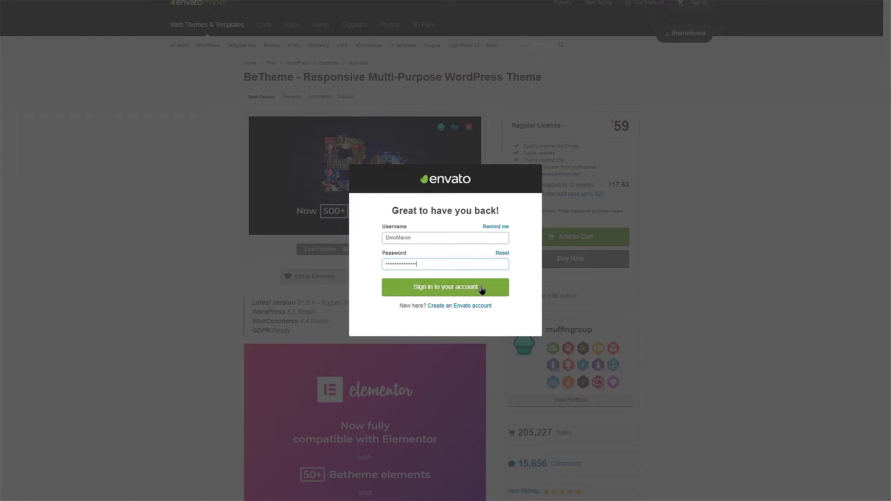
left_click(483, 288)
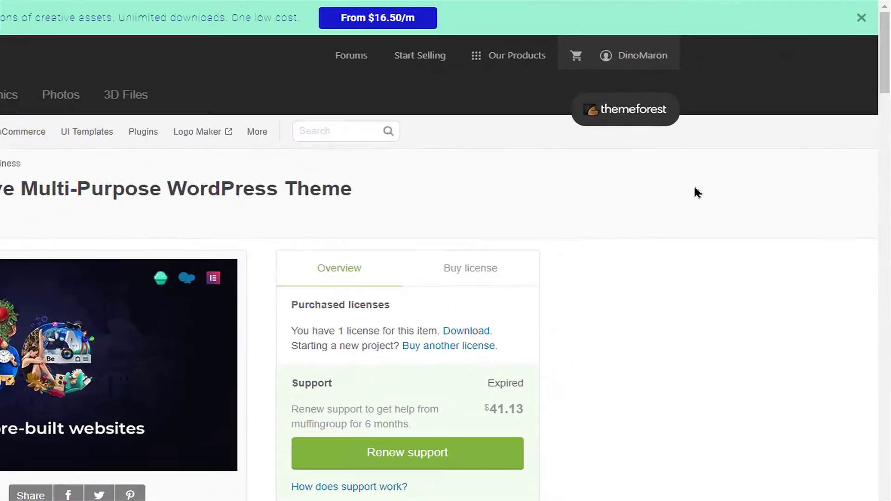
mouse_move(624, 58)
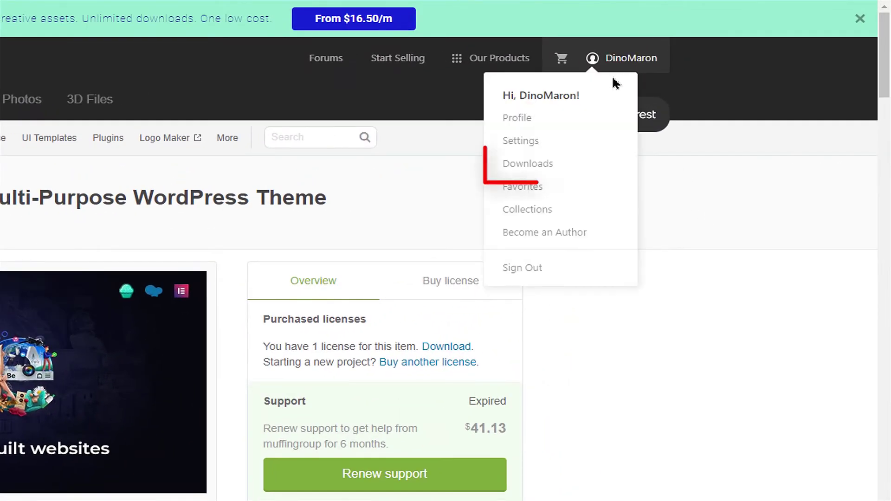
left_click(552, 169)
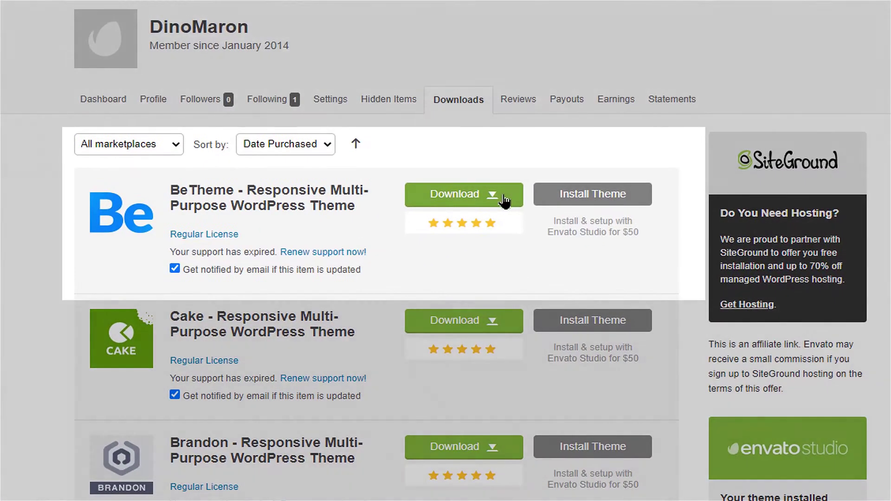
left_click(503, 200)
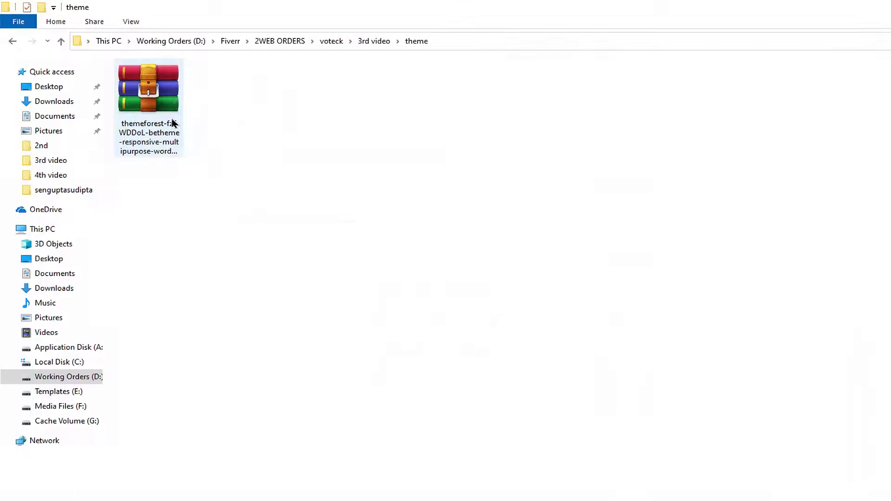
Extract the downloaded BeTheme RAR archive into its current folder.
right_click(166, 110)
left_click(195, 174)
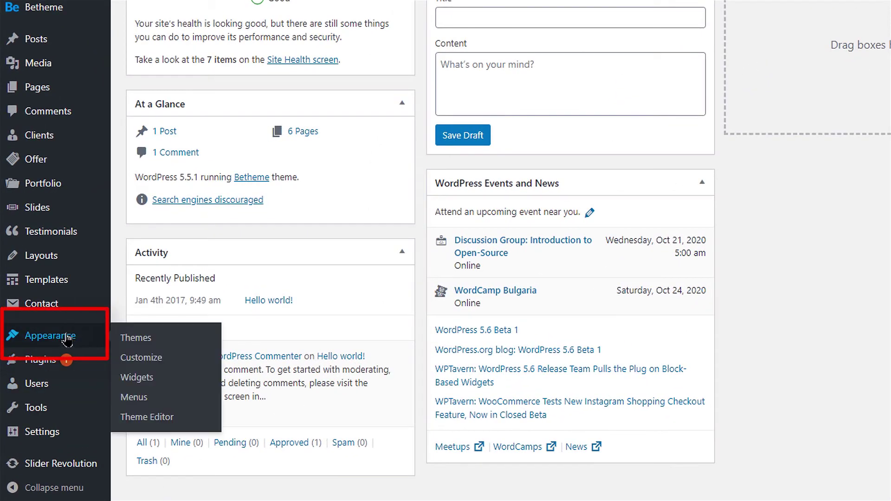
Select betheme-child.zip on WordPress's Upload Theme page under Appearance > Themes > Add New.
left_click(140, 342)
left_click(223, 44)
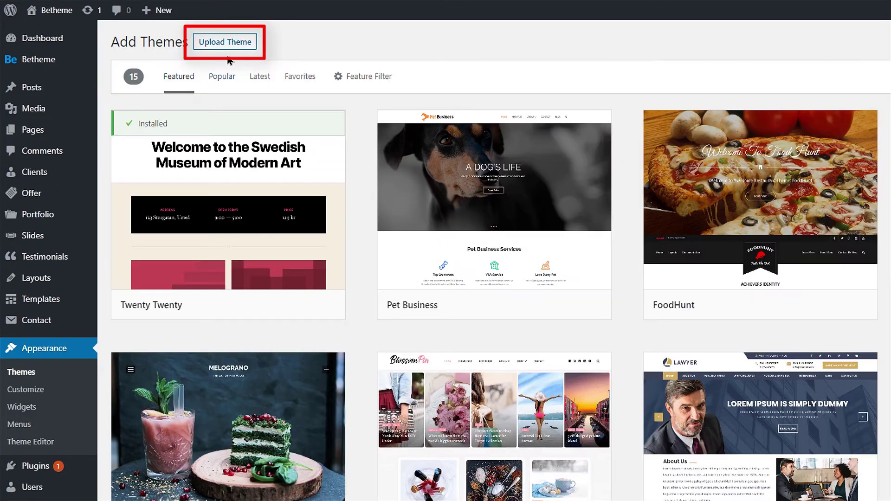
left_click(225, 43)
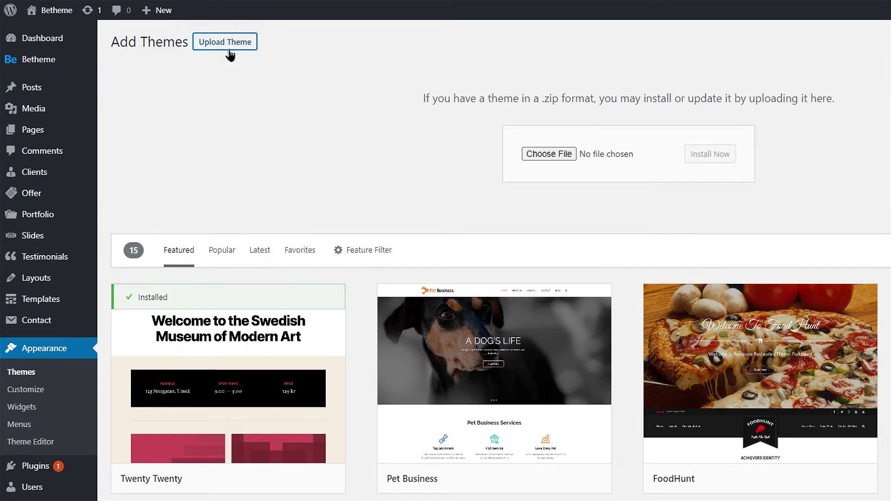
left_click(545, 154)
left_click(164, 80)
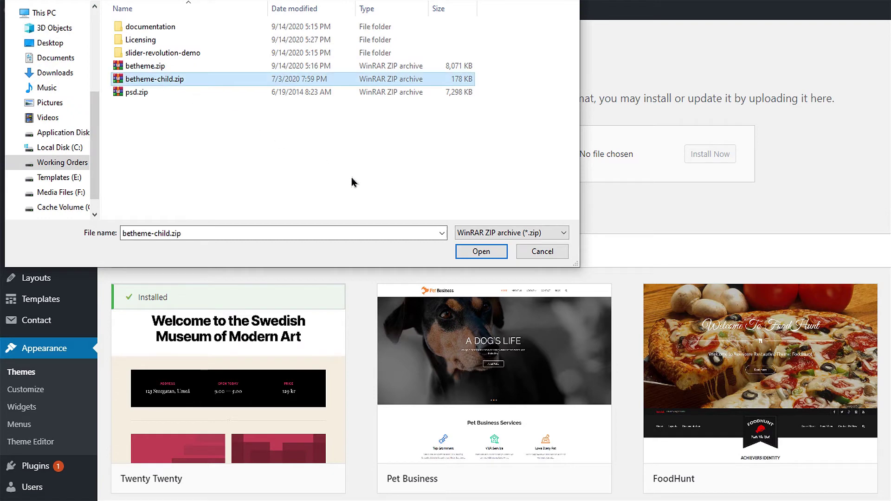
left_click(485, 253)
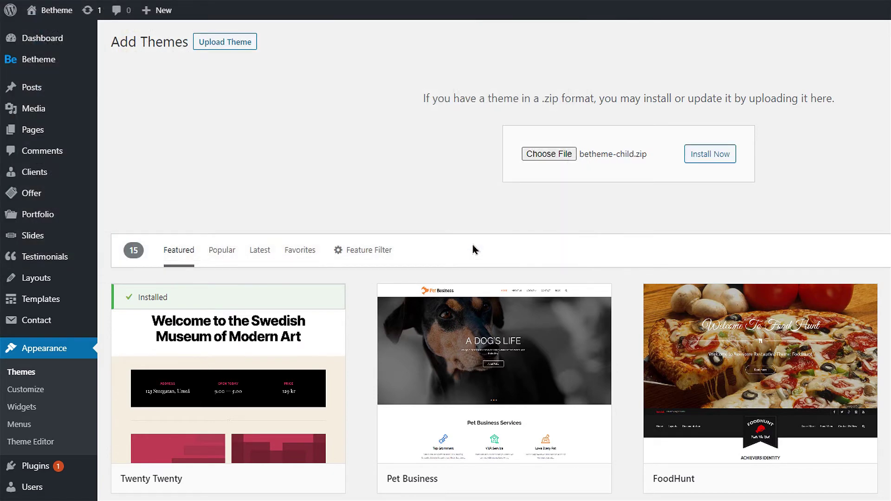
Install the betheme-child.zip package, then activate the Betheme child theme.
left_click(707, 162)
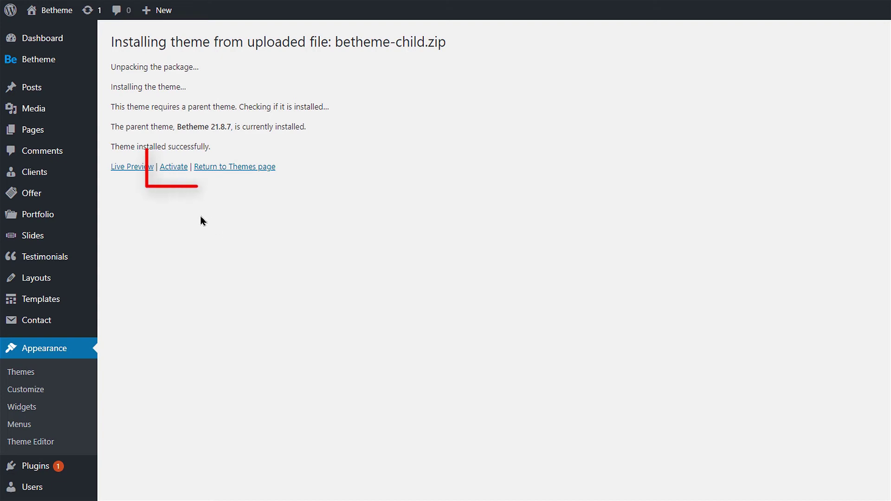
left_click(174, 170)
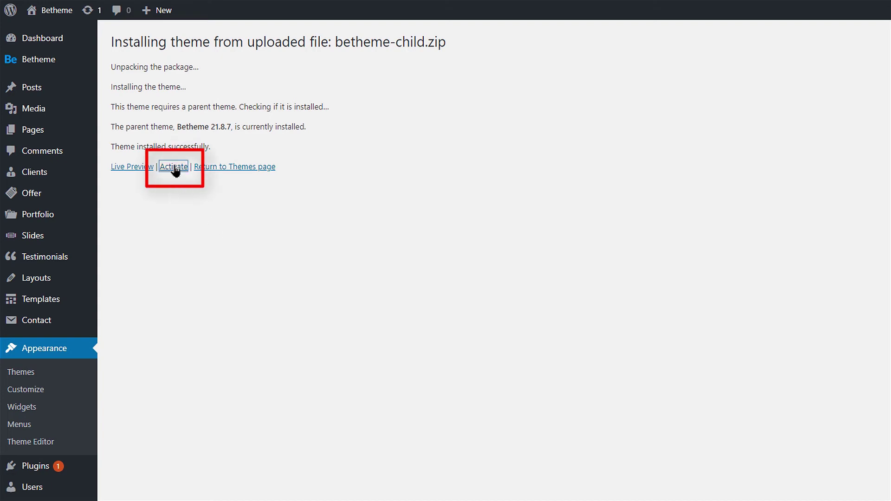